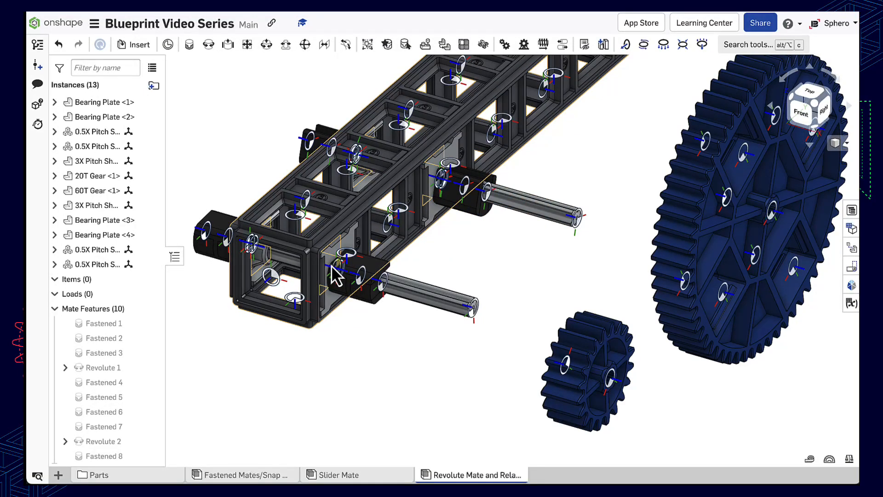
Add a Fastened mate joining the 20T gear's back connector to the back connector of the shaft collar at the beam's near end
{"action": "left_click", "coordinate": [189, 45]}
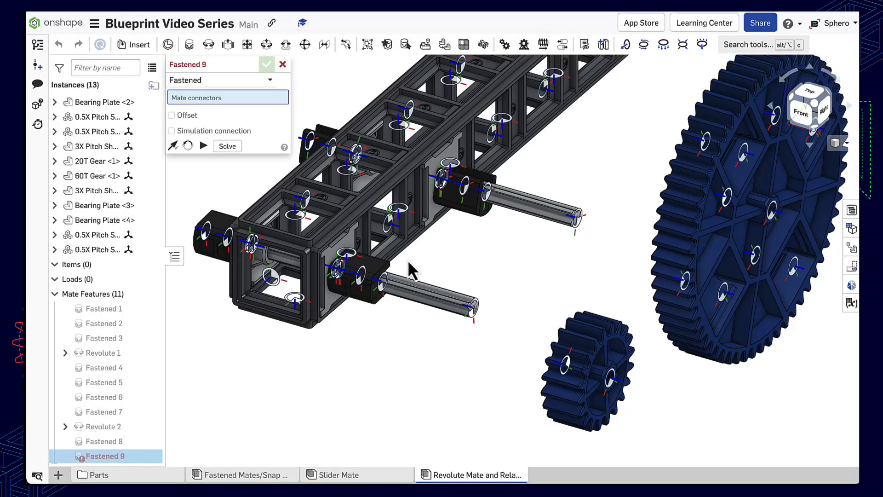
{"action": "left_click", "coordinate": [566, 365]}
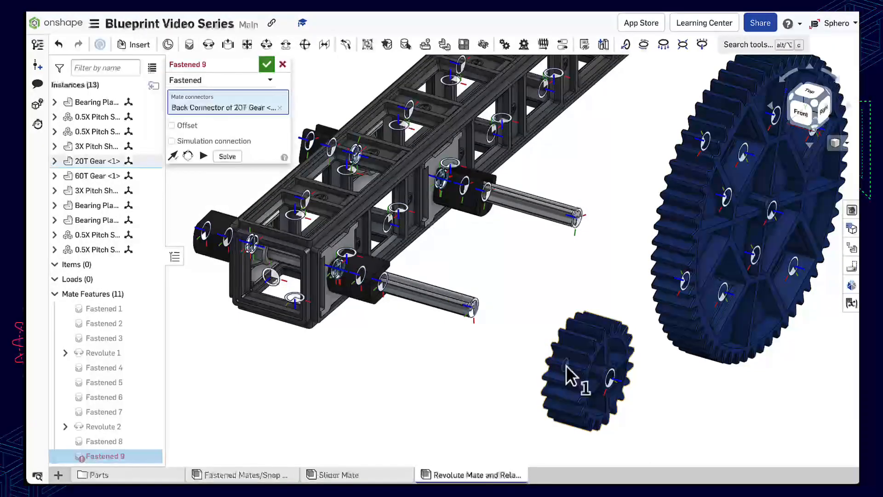
{"action": "left_click", "coordinate": [380, 284]}
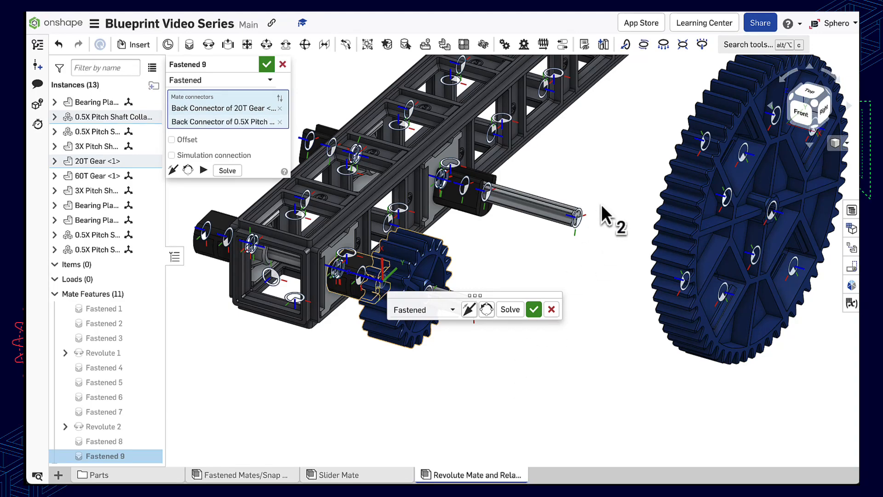
Offset the 20T gear's Fastened mate by a 45 deg rotation about Z to line its bore up with the shaft
{"action": "left_click", "coordinate": [822, 110]}
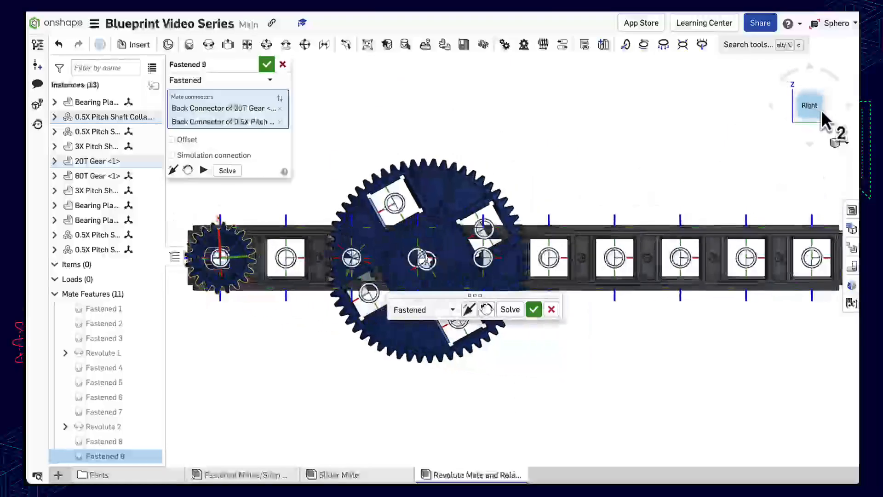
{"action": "scroll", "coordinate": [196, 258], "scroll_direction": "up", "scroll_amount": 6}
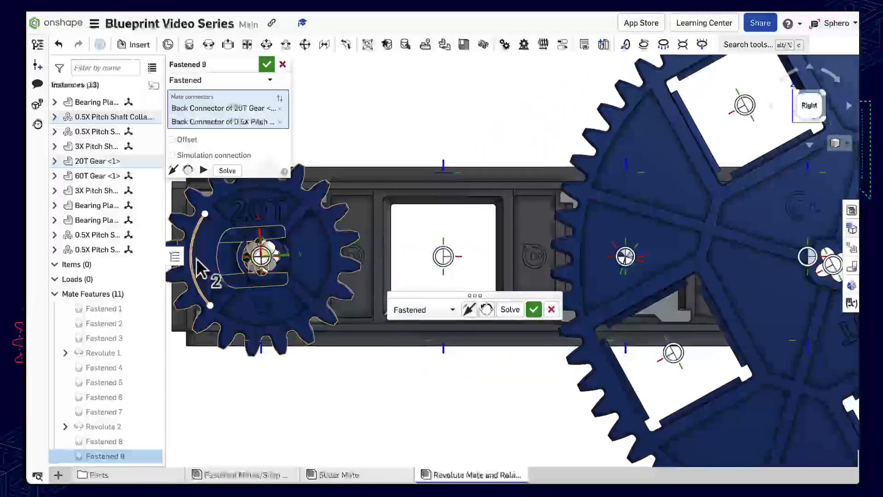
{"action": "scroll", "coordinate": [248, 236], "scroll_direction": "up", "scroll_amount": 5}
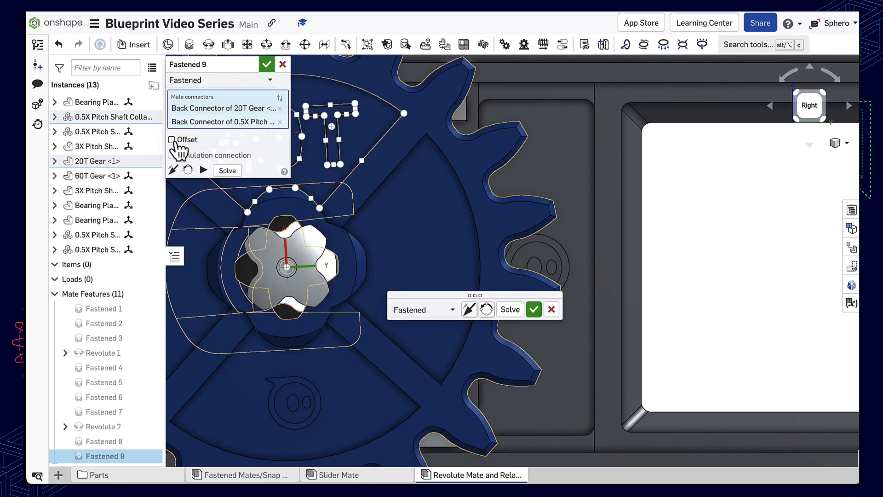
{"action": "left_click", "coordinate": [171, 140]}
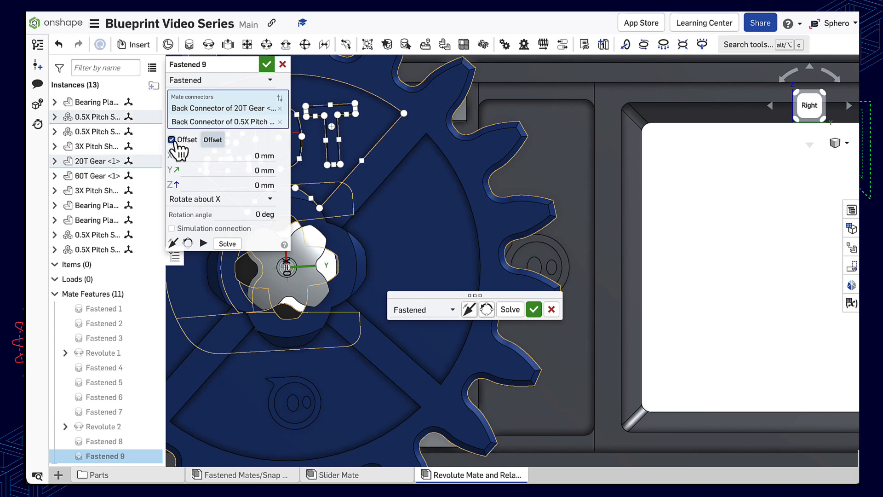
{"action": "left_click", "coordinate": [266, 199]}
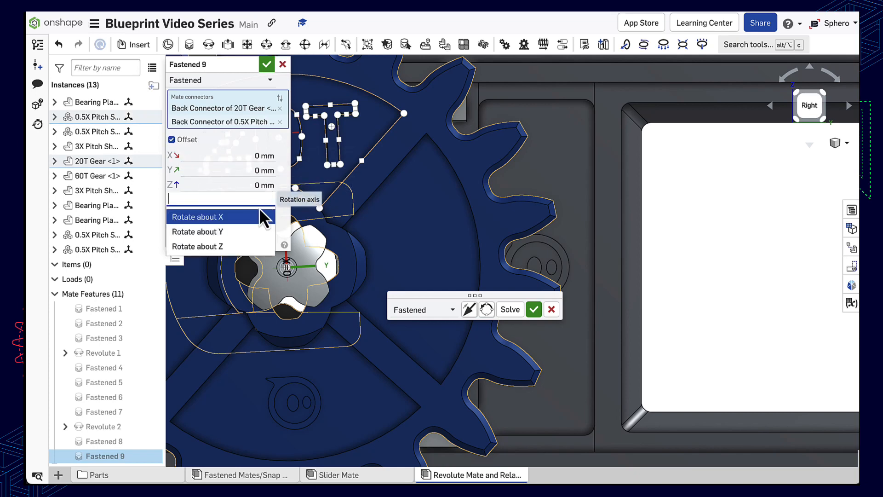
{"action": "left_click", "coordinate": [234, 246]}
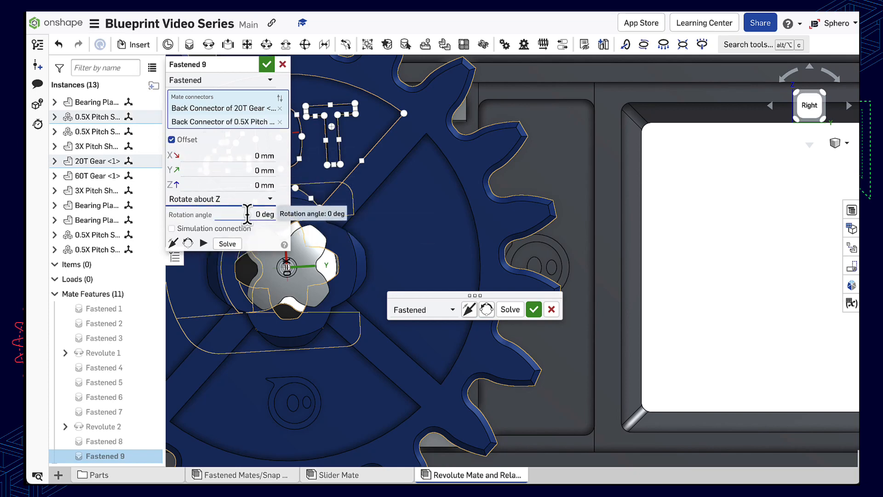
{"action": "left_click", "coordinate": [247, 214]}
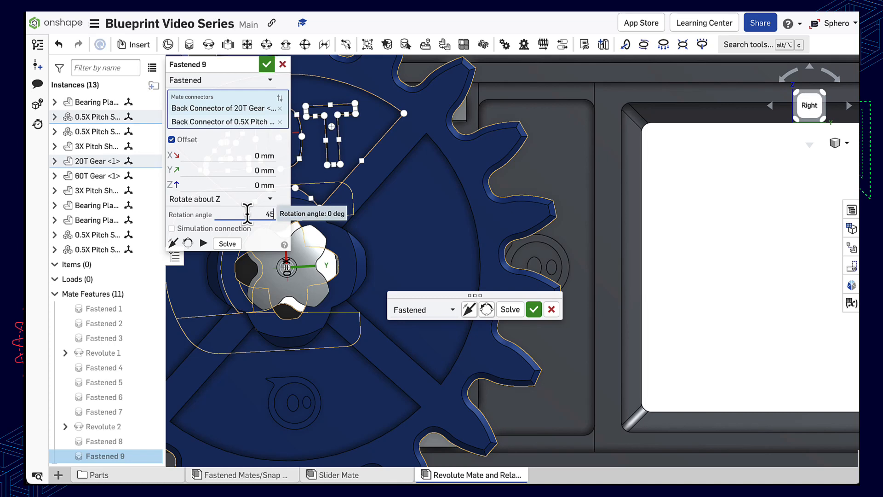
{"action": "left_click", "coordinate": [229, 246]}
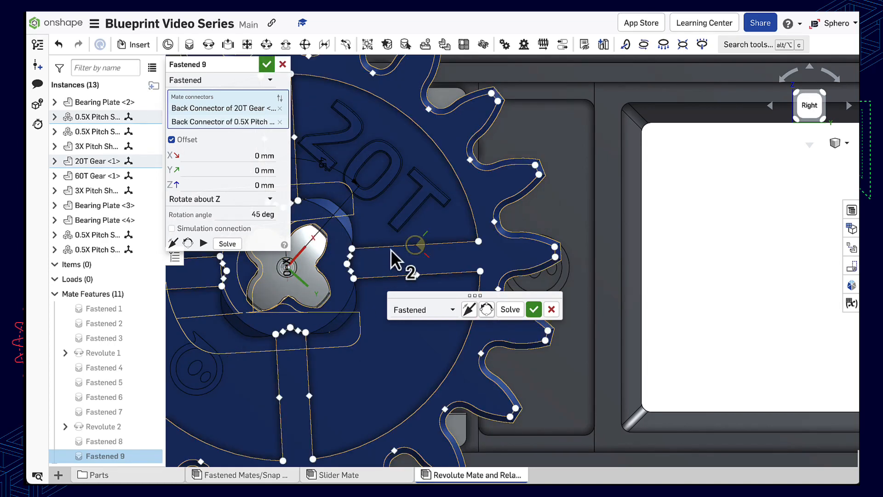
{"action": "left_click", "coordinate": [267, 65]}
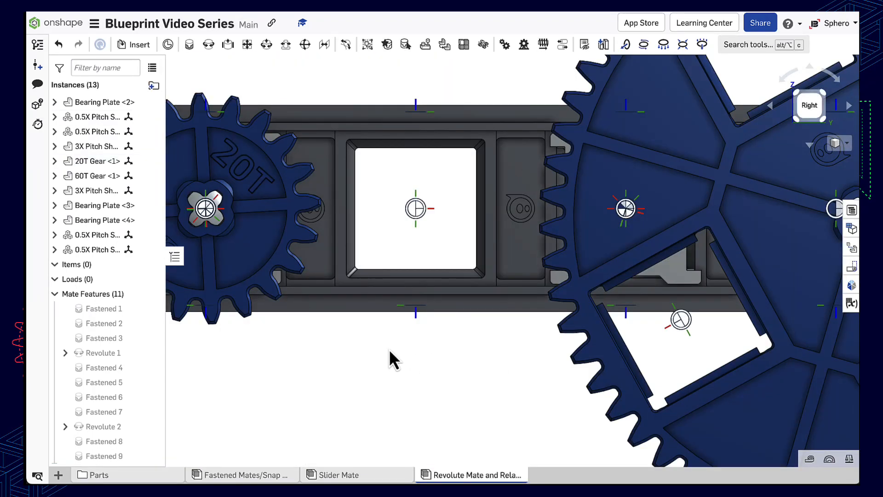
Add a Fastened mate joining the back connector of the second shaft's collar to the 60T gear's axle back connector
{"action": "key", "text": "shift+7"}
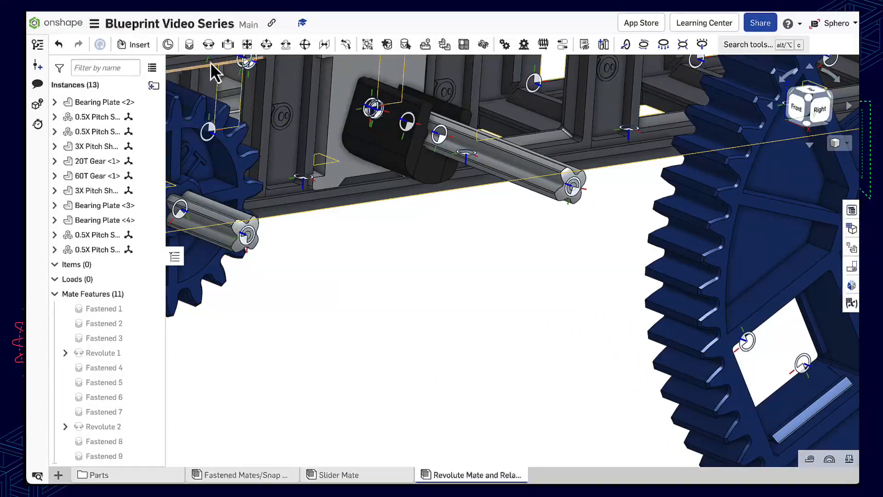
{"action": "left_click", "coordinate": [192, 45]}
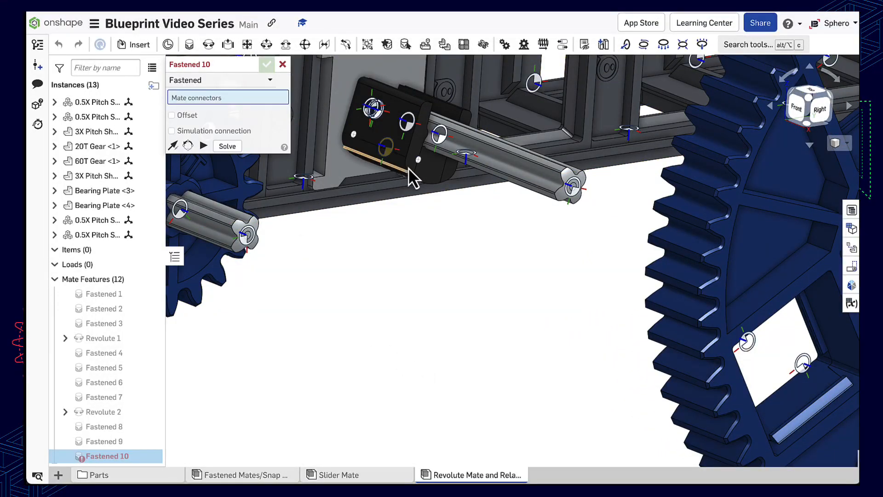
{"action": "left_click", "coordinate": [440, 137]}
{"action": "scroll", "coordinate": [464, 233], "scroll_direction": "down", "scroll_amount": 3}
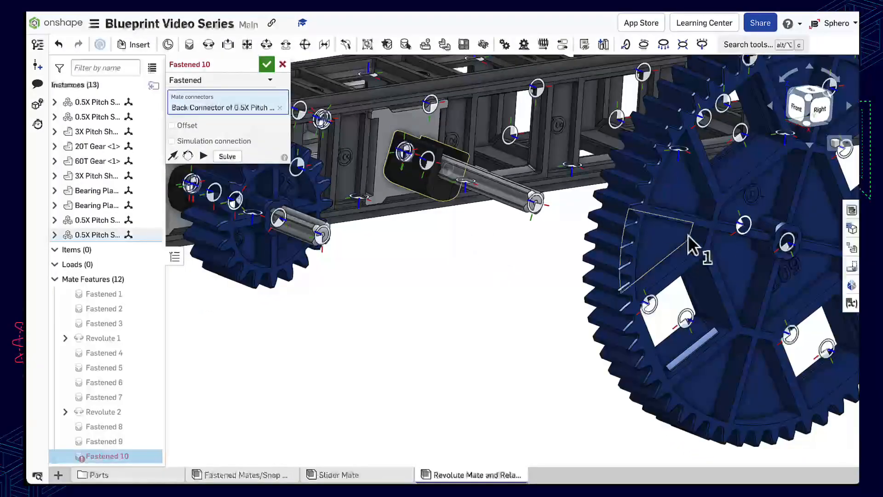
{"action": "left_click", "coordinate": [741, 227]}
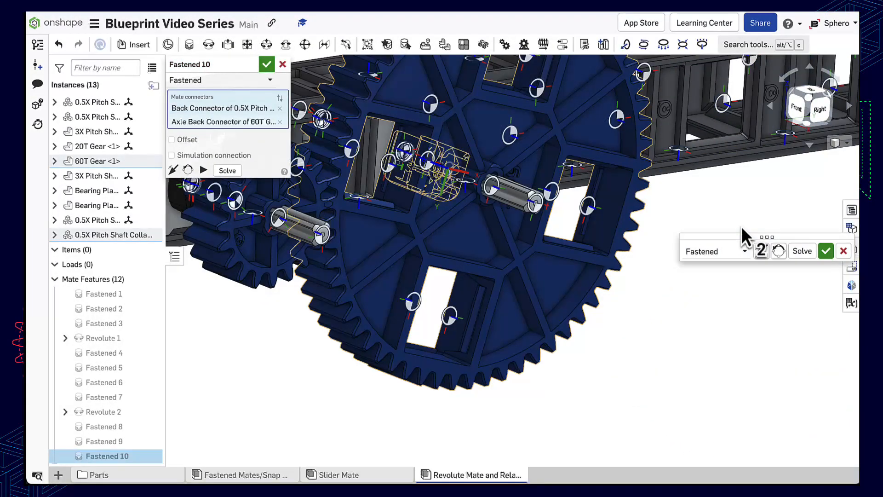
Offset the 60T gear's Fastened mate by a 45 deg rotation about Z to line its bore up with the shaft
{"action": "right_click_drag", "start_coordinate": [785, 194], "coordinate": [791, 155]}
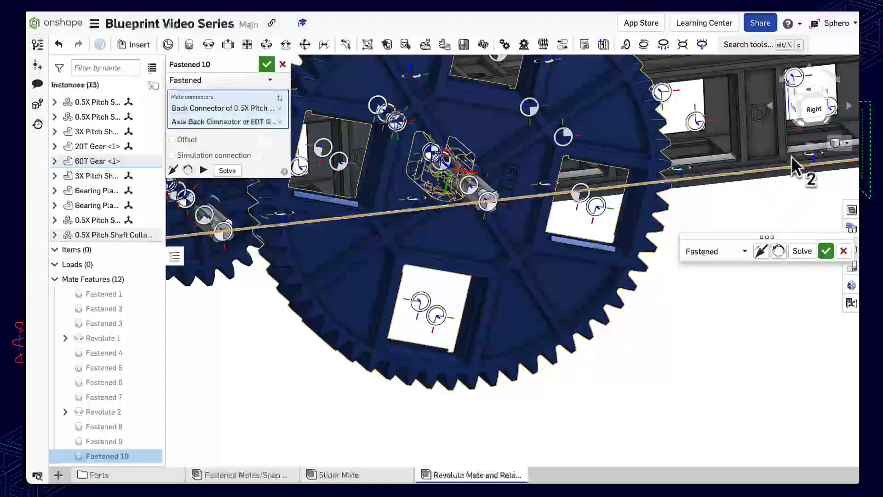
{"action": "left_click", "coordinate": [804, 107]}
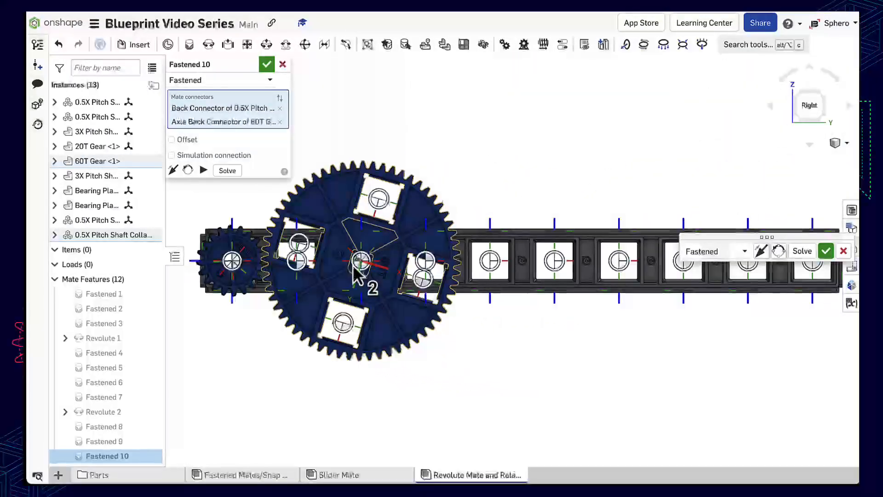
{"action": "scroll", "coordinate": [352, 268], "scroll_direction": "up", "scroll_amount": 8}
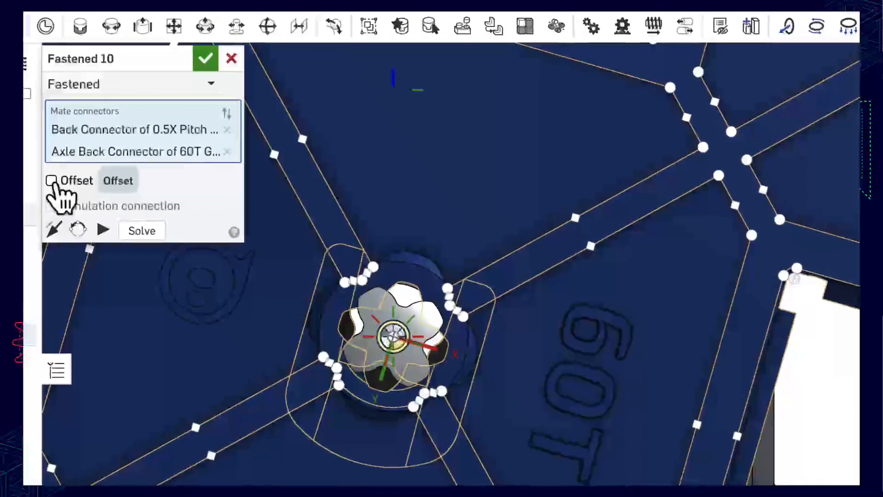
{"action": "left_click", "coordinate": [120, 156]}
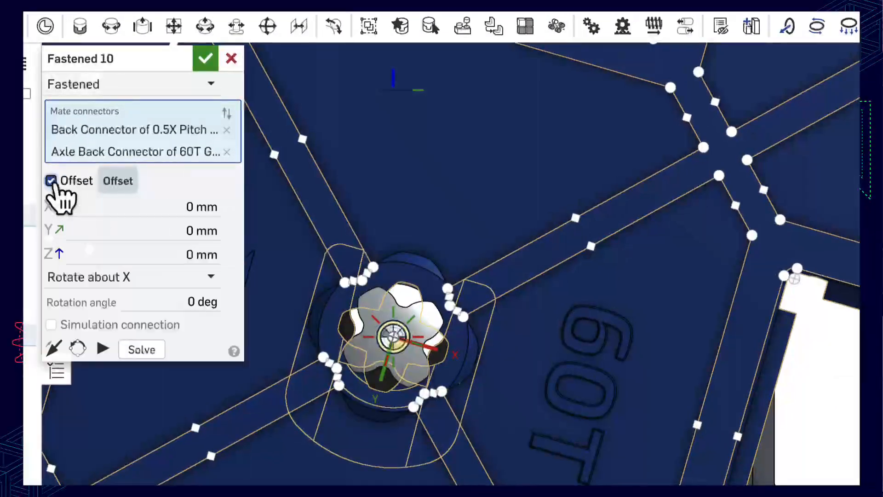
{"action": "left_click", "coordinate": [205, 278]}
{"action": "left_click", "coordinate": [150, 354]}
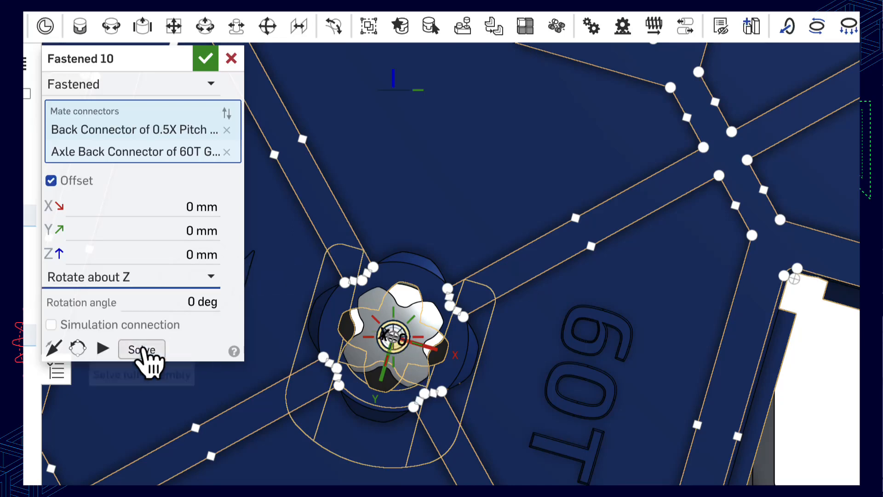
{"action": "left_click", "coordinate": [177, 300]}
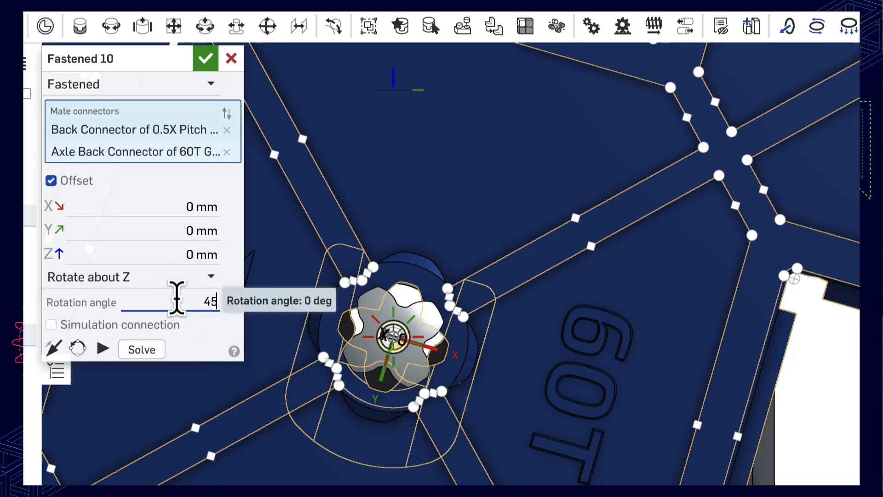
{"action": "type", "text": "45"}
{"action": "left_click", "coordinate": [206, 64]}
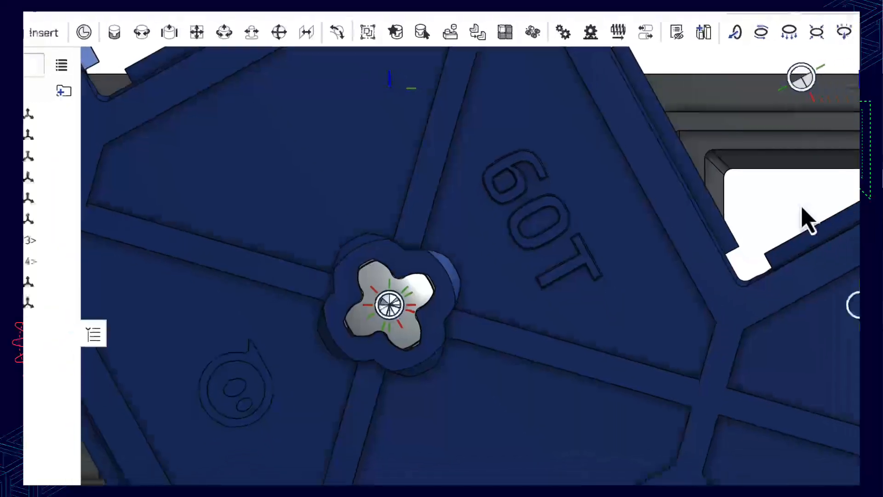
Turn the 60T gear in the right-side view to check how its teeth move against the 20T gear
{"action": "right_click_drag", "start_coordinate": [802, 209], "coordinate": [834, 215]}
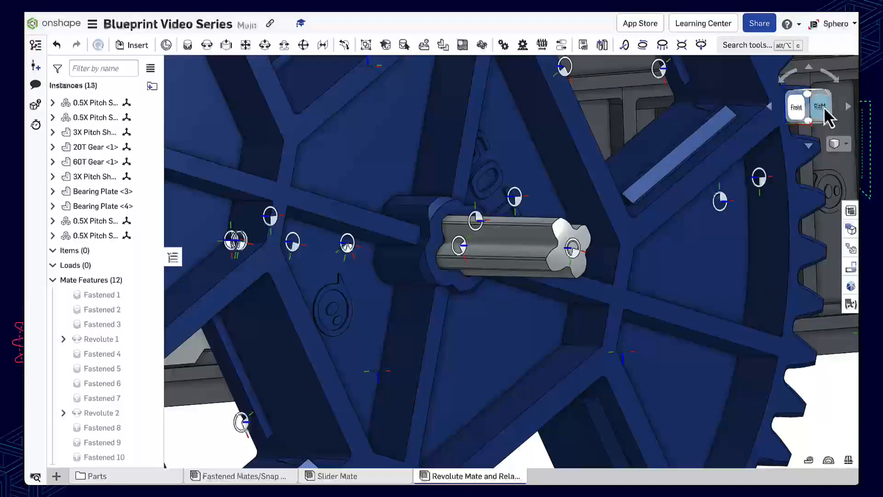
{"action": "left_click", "coordinate": [821, 107]}
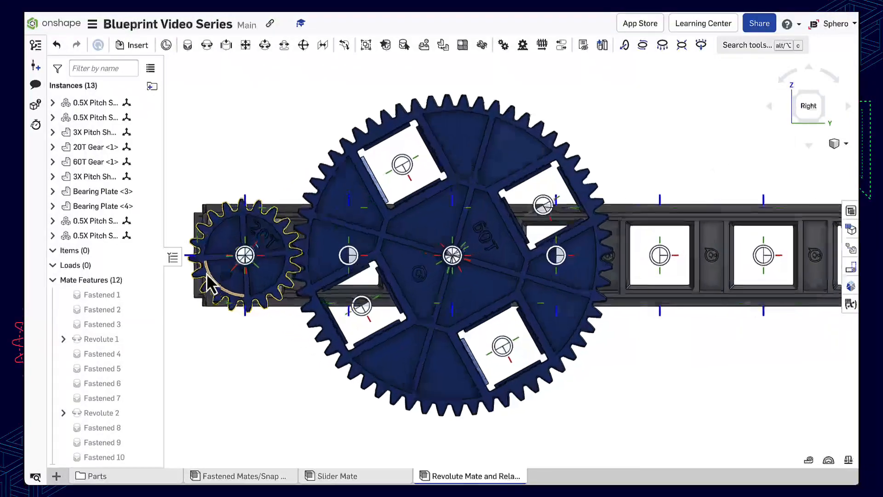
{"action": "scroll", "coordinate": [209, 283], "scroll_direction": "up", "scroll_amount": 3}
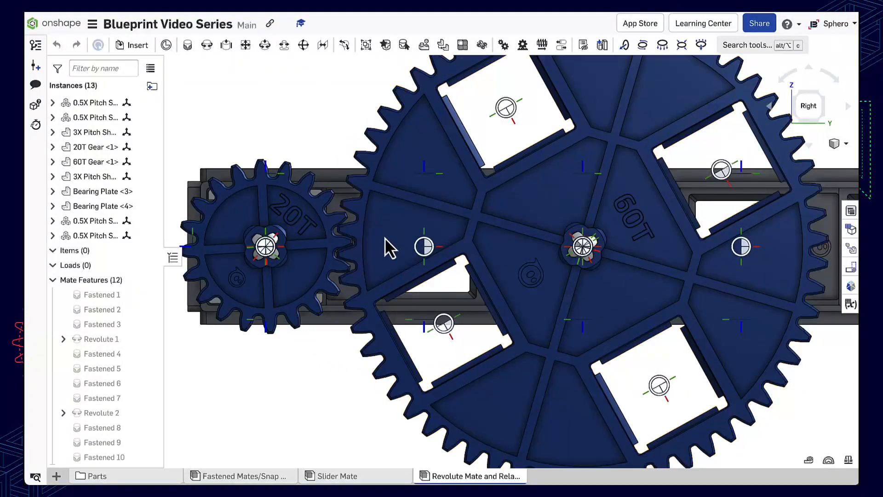
{"action": "left_click_drag", "start_coordinate": [381, 261], "coordinate": [376, 179]}
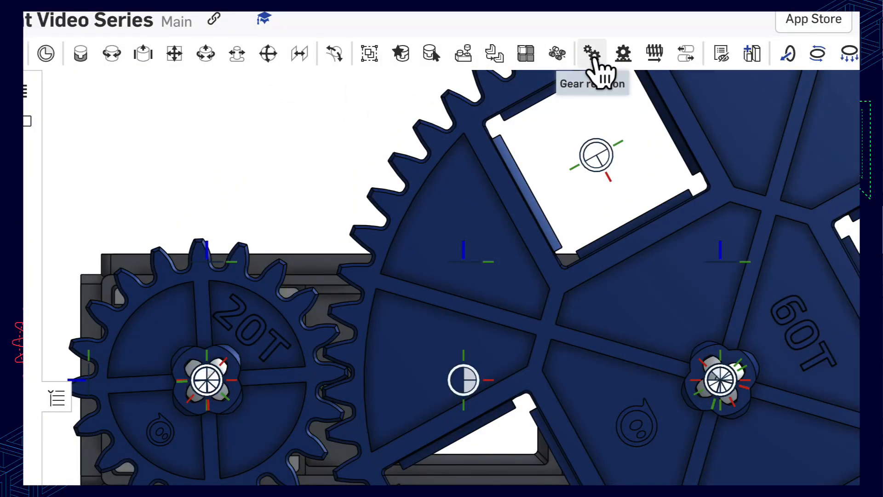
Add a Gear relation between Revolute 1 and Revolute 2 with relation ratio .333333333, and turn the 60T gear to test it
{"action": "left_click", "coordinate": [593, 54]}
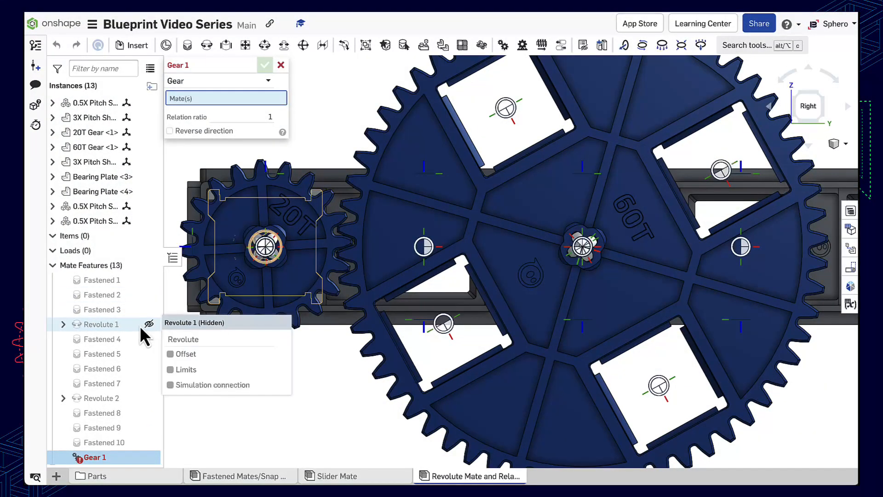
{"action": "left_click", "coordinate": [98, 324]}
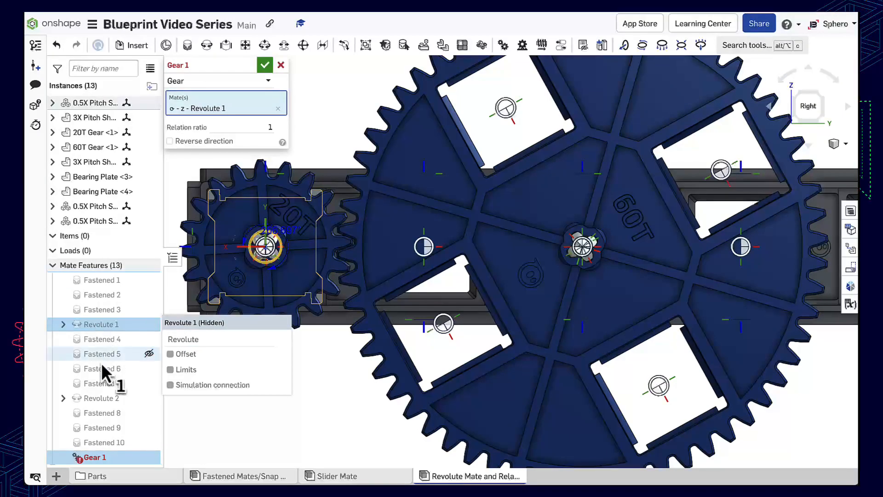
{"action": "left_click", "coordinate": [101, 397]}
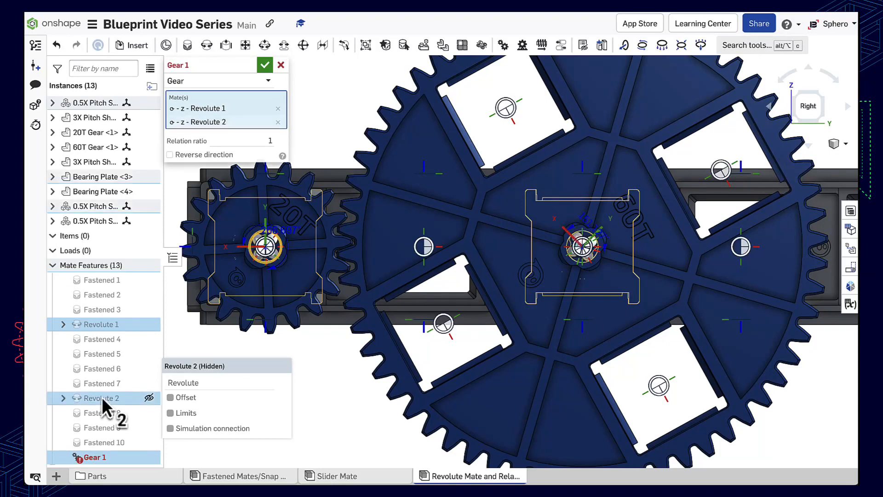
{"action": "left_click", "coordinate": [244, 143]}
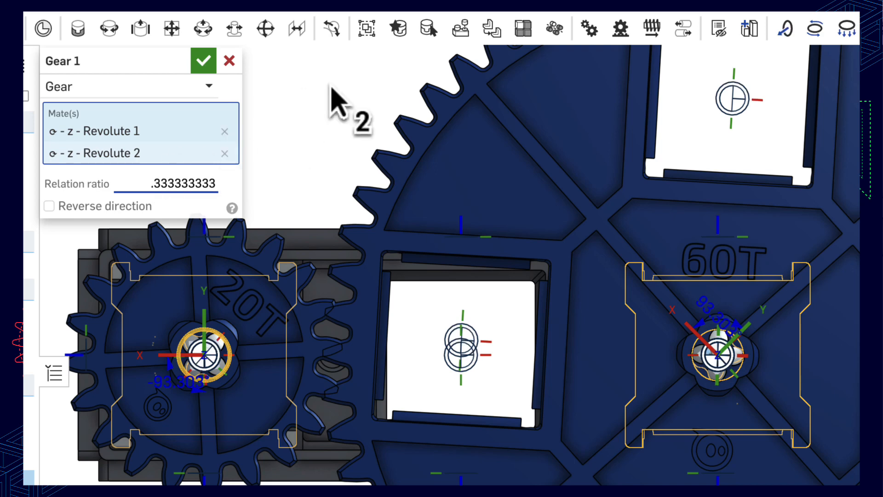
{"action": "left_click", "coordinate": [203, 62]}
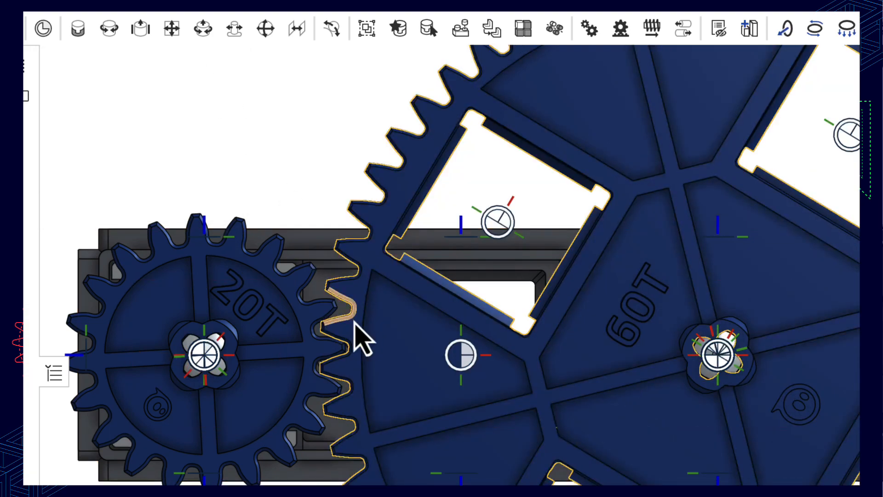
{"action": "left_click_drag", "start_coordinate": [354, 321], "coordinate": [385, 349]}
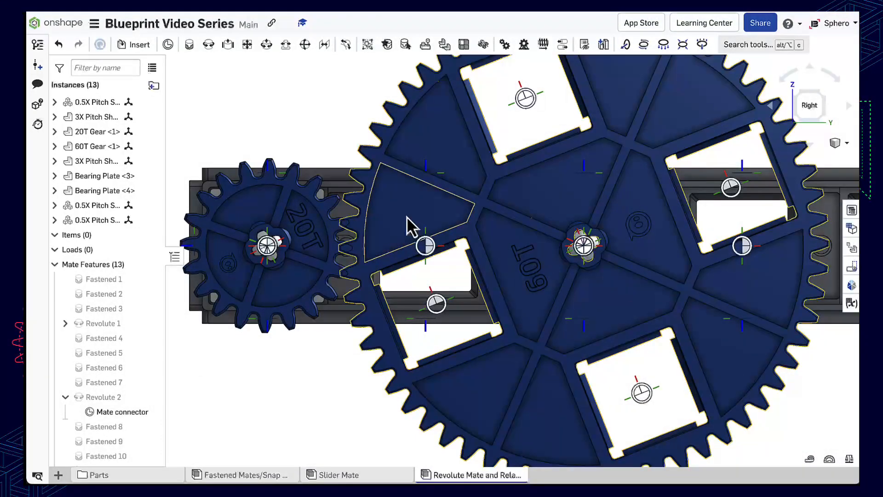
{"action": "left_click_drag", "start_coordinate": [406, 216], "coordinate": [396, 236]}
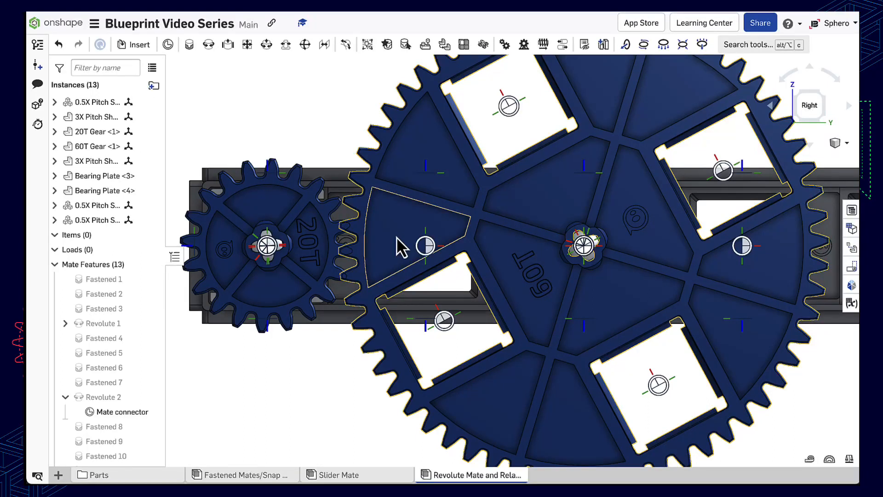
Move Revolute 2's mate connector by a 45 deg rotation about Z, and turn the 60T gear to check the meshing
{"action": "mouse_move", "coordinate": [101, 404]}
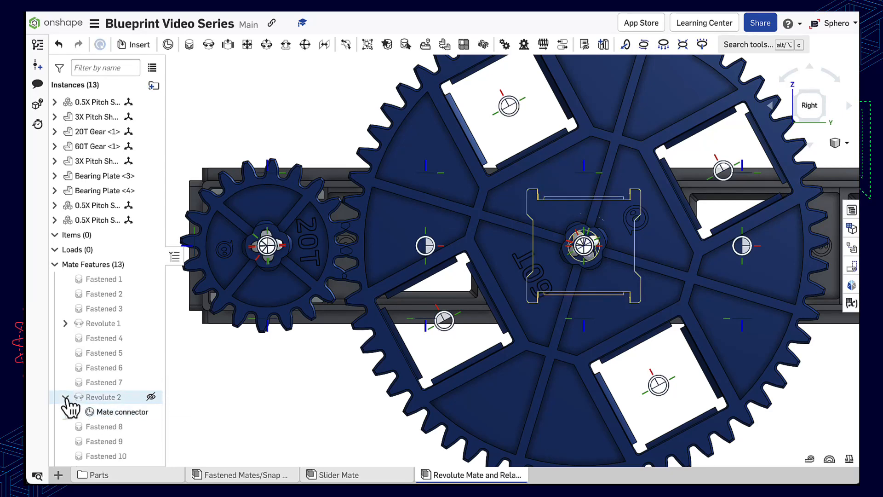
{"action": "left_click", "coordinate": [111, 412]}
{"action": "double_click", "coordinate": [111, 413]}
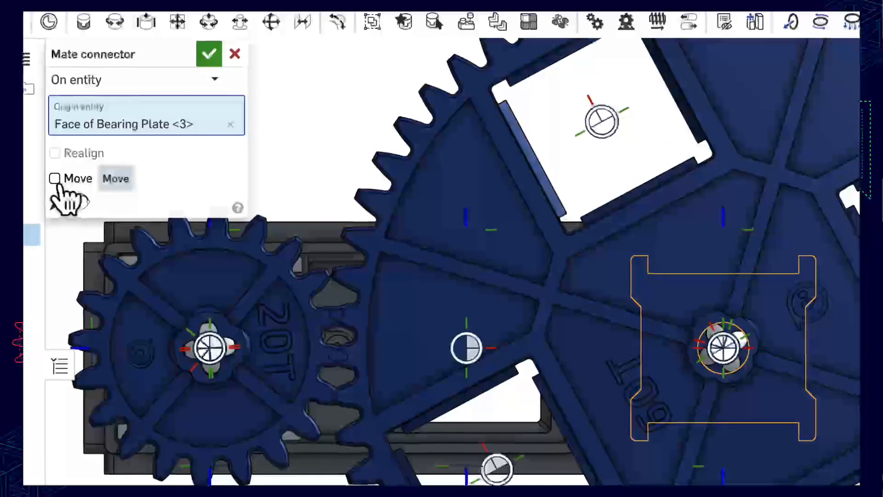
{"action": "left_click", "coordinate": [54, 178]}
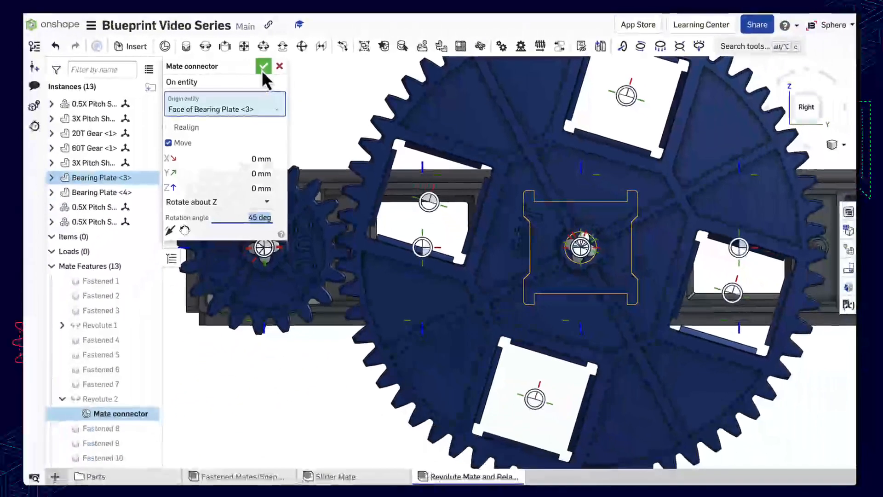
{"action": "left_click", "coordinate": [246, 65]}
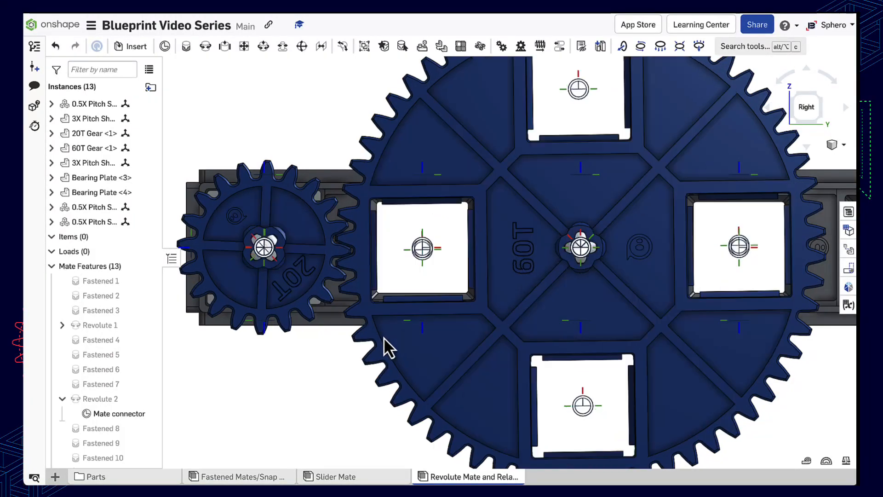
{"action": "left_click_drag", "start_coordinate": [357, 341], "coordinate": [475, 412]}
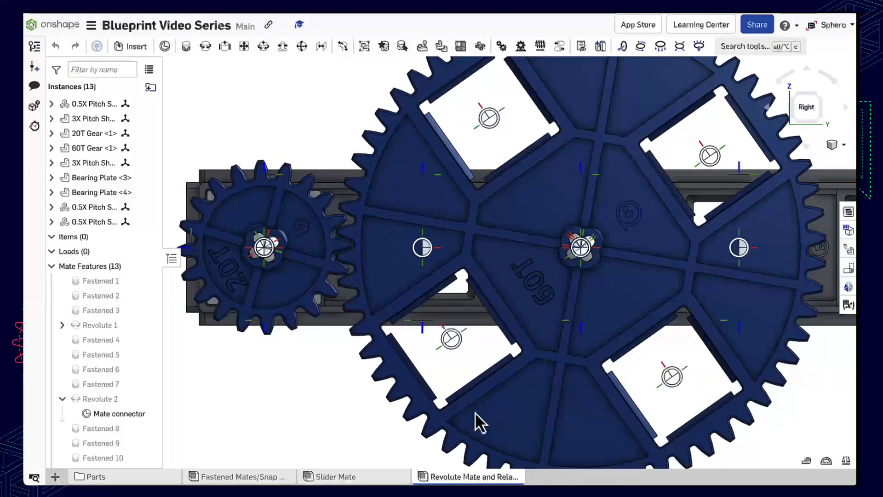